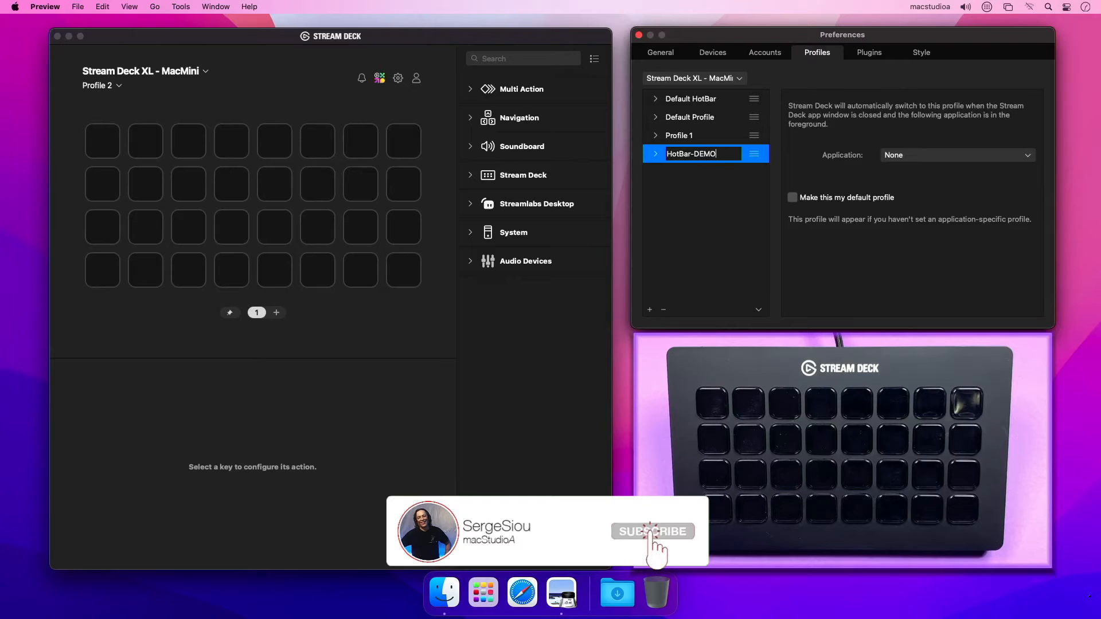
Name the new profile HotBar-DEMO, make it the default profile and close the preferences.
{"action": "key", "text": "Return"}
{"action": "left_click", "coordinate": [791, 198]}
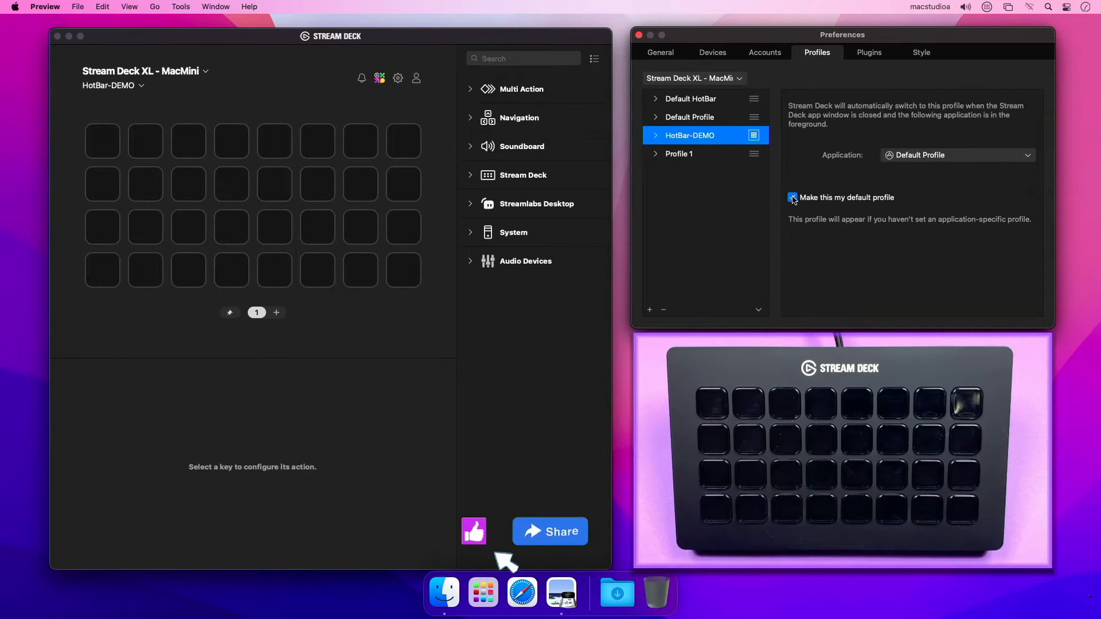
{"action": "left_click", "coordinate": [638, 35]}
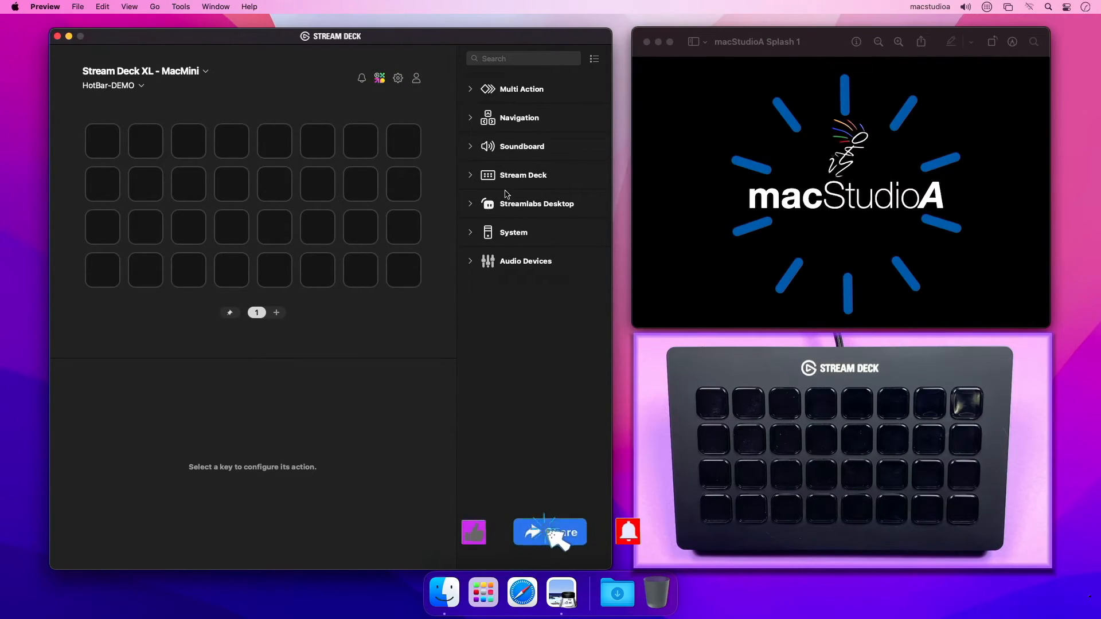
Add seven pages to the HotBar-DEMO profile so that it has pages 1 to 8.
{"action": "left_click", "coordinate": [277, 314]}
{"action": "left_click", "coordinate": [287, 314]}
{"action": "left_click", "coordinate": [297, 315]}
{"action": "left_click", "coordinate": [306, 314]}
{"action": "left_click", "coordinate": [315, 315]}
{"action": "left_click", "coordinate": [324, 314]}
{"action": "left_click", "coordinate": [335, 314]}
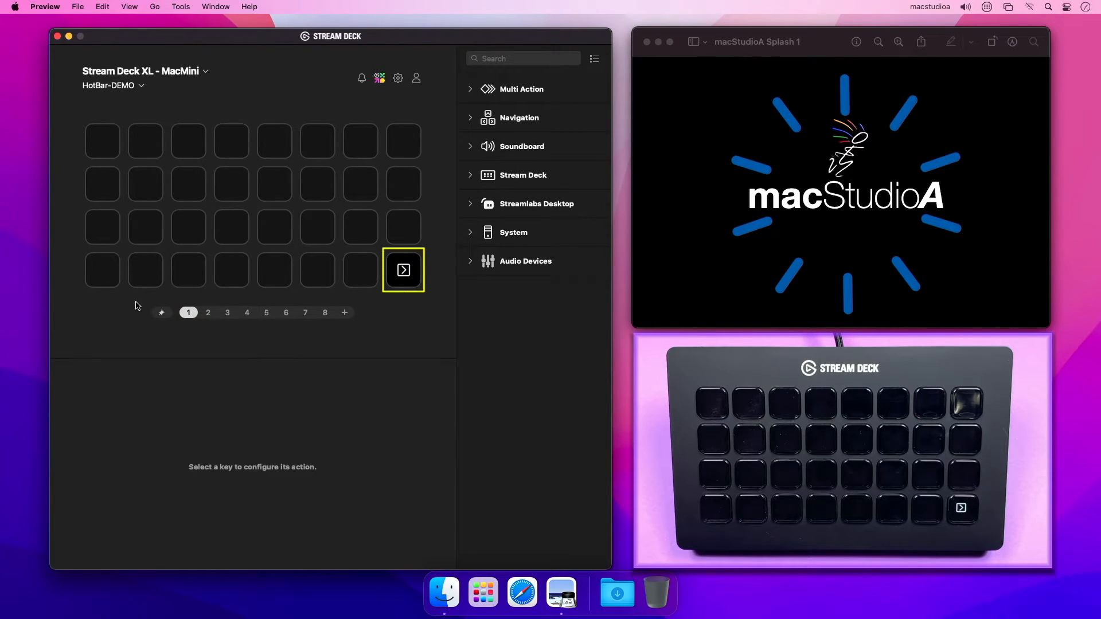
Move page 1's Next Page key to the second top-row slot, and page 2's Previous and Next Page keys to the first and third.
{"action": "left_click_drag", "start_coordinate": [402, 274], "coordinate": [144, 149]}
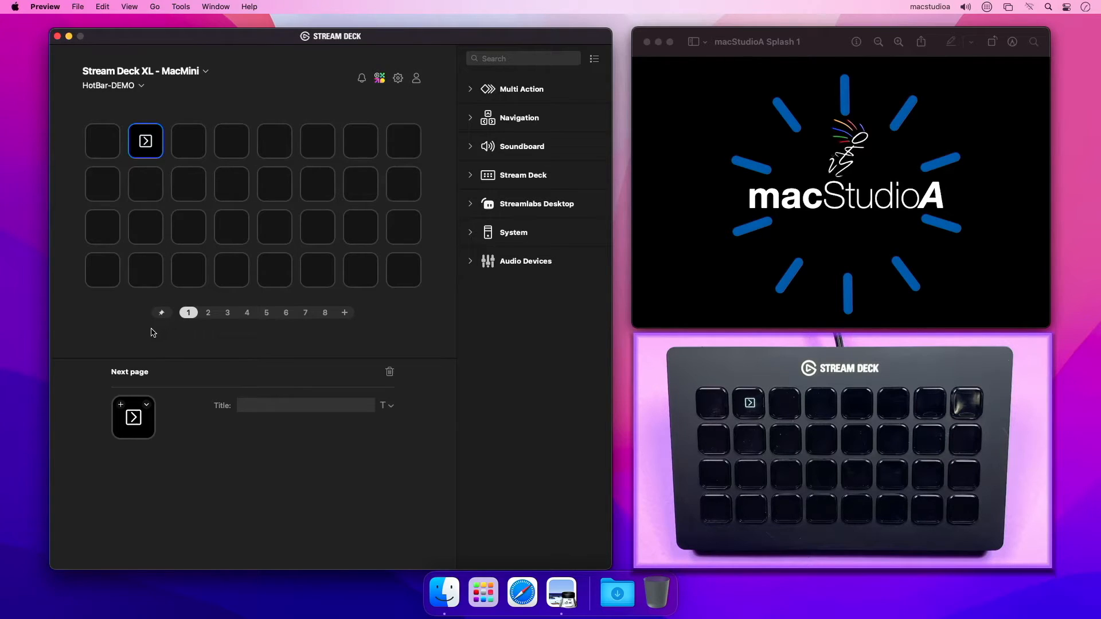
{"action": "left_click", "coordinate": [210, 315]}
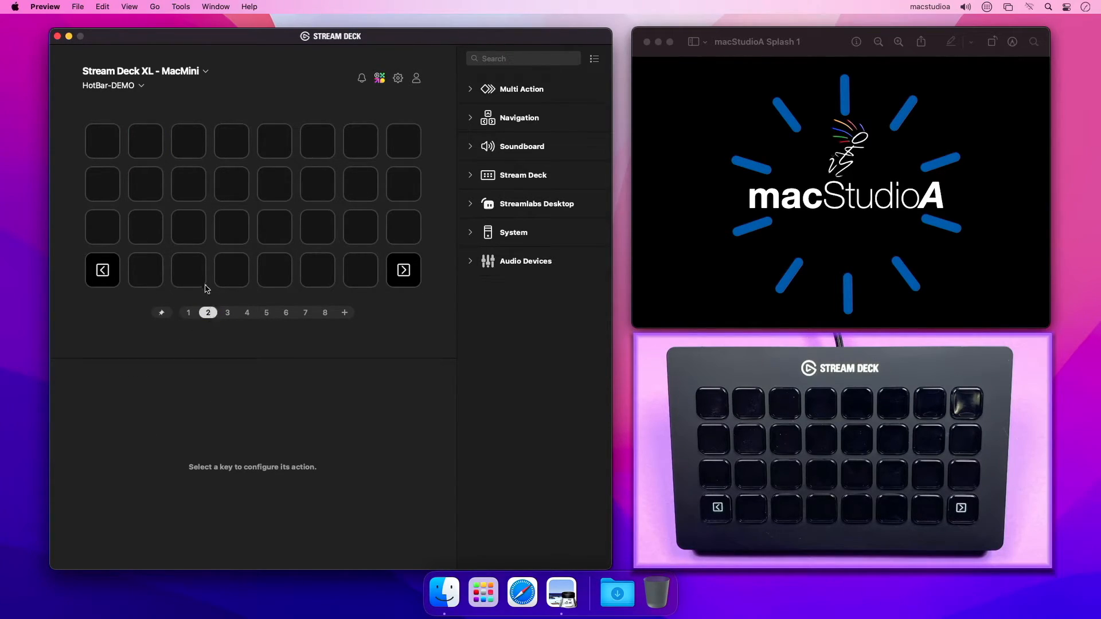
{"action": "left_click", "coordinate": [146, 147]}
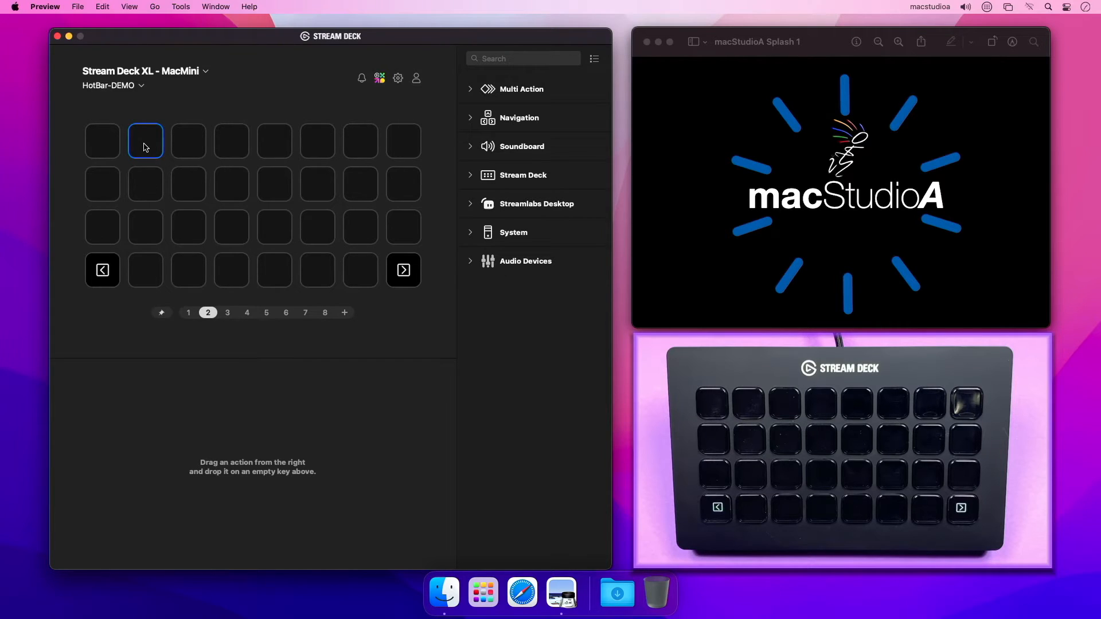
{"action": "left_click_drag", "start_coordinate": [102, 270], "coordinate": [103, 142]}
{"action": "left_click_drag", "start_coordinate": [403, 267], "coordinate": [188, 142]}
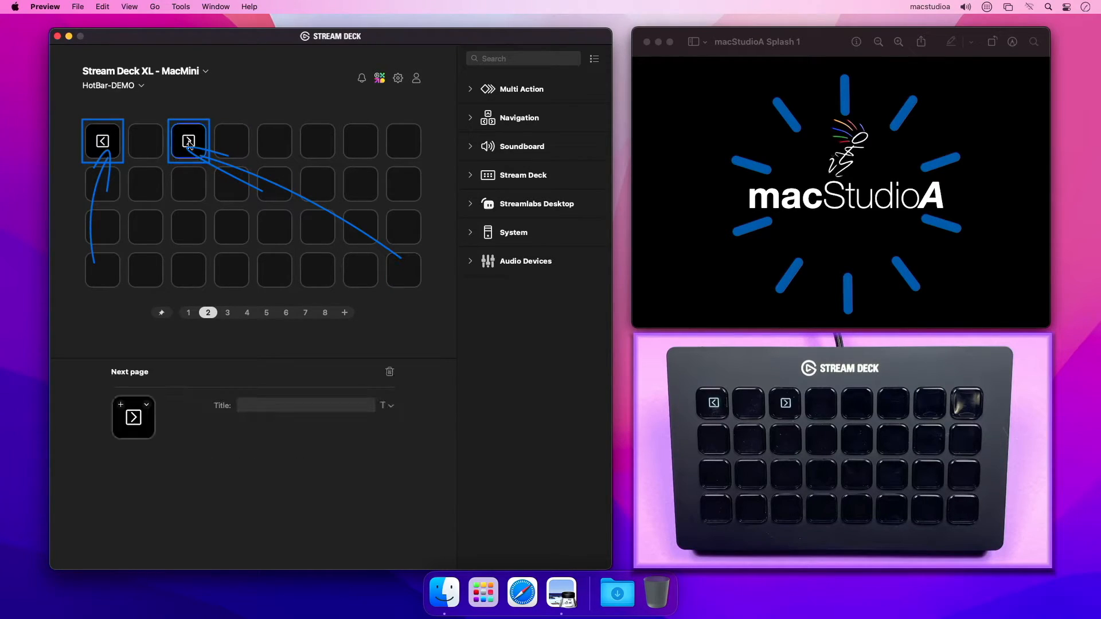
Move the Previous and Next Page keys to the second and fourth top-row slots on page 3, and the third and fifth on page 4.
{"action": "left_click", "coordinate": [227, 314]}
{"action": "left_click", "coordinate": [189, 147]}
{"action": "left_click_drag", "start_coordinate": [103, 270], "coordinate": [146, 142]}
{"action": "left_click_drag", "start_coordinate": [403, 270], "coordinate": [240, 152]}
{"action": "left_click", "coordinate": [247, 315]}
{"action": "left_click", "coordinate": [232, 144]}
{"action": "left_click_drag", "start_coordinate": [102, 270], "coordinate": [188, 142]}
{"action": "left_click_drag", "start_coordinate": [403, 270], "coordinate": [274, 144]}
Move the Previous and Next Page keys to the fourth and sixth top-row slots on page 5, and the fifth and seventh on page 6.
{"action": "left_click", "coordinate": [266, 314]}
{"action": "left_click", "coordinate": [275, 145]}
{"action": "left_click_drag", "start_coordinate": [104, 271], "coordinate": [232, 143]}
{"action": "left_click_drag", "start_coordinate": [404, 270], "coordinate": [317, 143]}
{"action": "left_click", "coordinate": [286, 314]}
{"action": "left_click", "coordinate": [317, 145]}
{"action": "left_click_drag", "start_coordinate": [103, 270], "coordinate": [275, 143]}
{"action": "left_click_drag", "start_coordinate": [405, 266], "coordinate": [405, 266]}
Move page 7's Previous and Next Page keys to top-row slots six and eight, and page 8's Previous Page key to slot seven.
{"action": "left_click", "coordinate": [305, 312]}
{"action": "left_click", "coordinate": [318, 143]}
{"action": "left_click_drag", "start_coordinate": [103, 270], "coordinate": [318, 143]}
{"action": "left_click_drag", "start_coordinate": [403, 270], "coordinate": [403, 139]}
{"action": "left_click", "coordinate": [325, 313]}
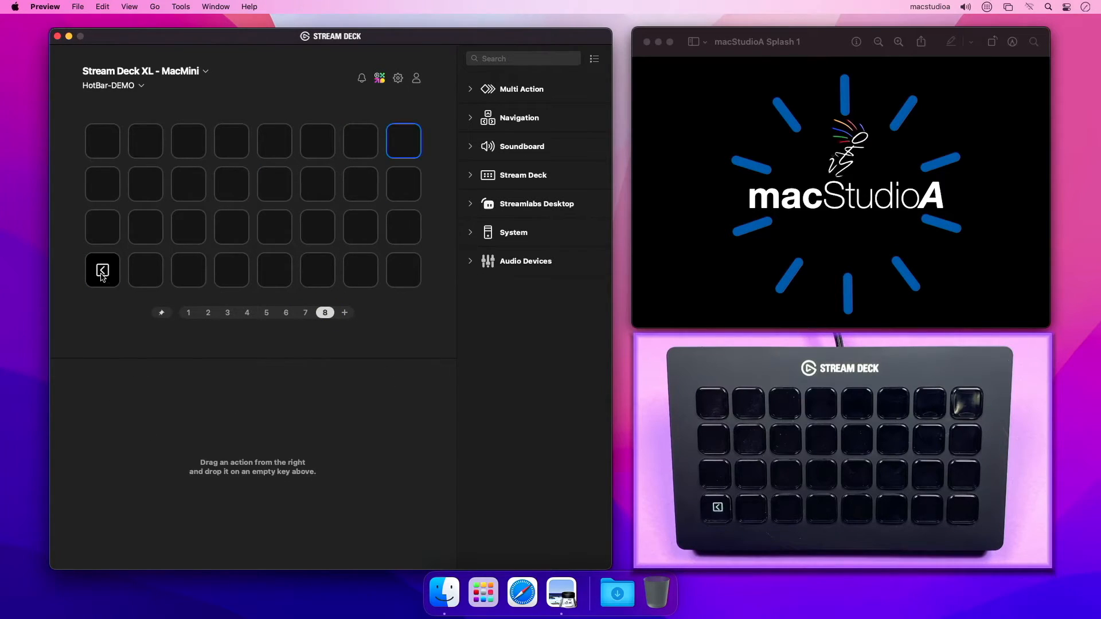
{"action": "left_click_drag", "start_coordinate": [102, 277], "coordinate": [360, 141]}
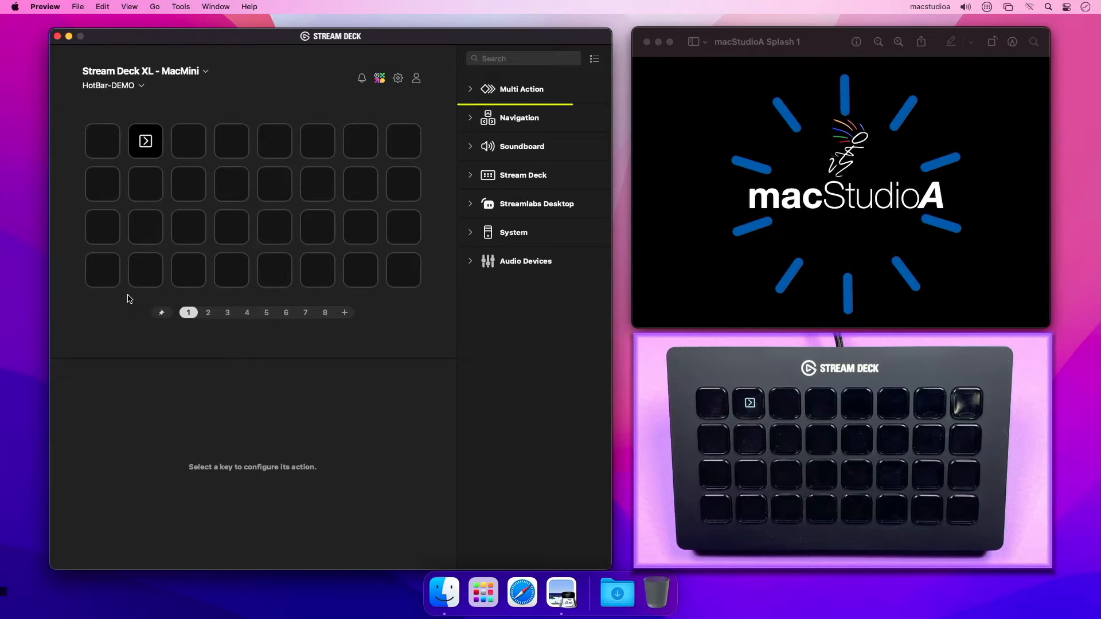
Add Go to Page actions on page 1 to every empty top-row slot and the second slot of the second row.
{"action": "left_click", "coordinate": [471, 119]}
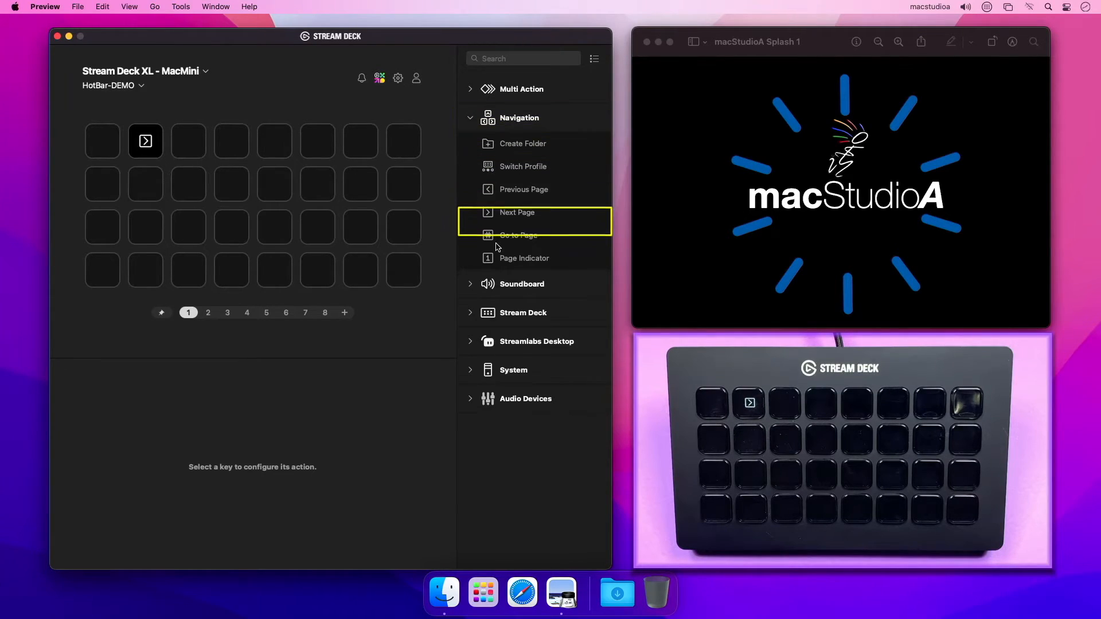
{"action": "left_click_drag", "start_coordinate": [519, 235], "coordinate": [113, 150]}
{"action": "left_click_drag", "start_coordinate": [499, 241], "coordinate": [240, 152]}
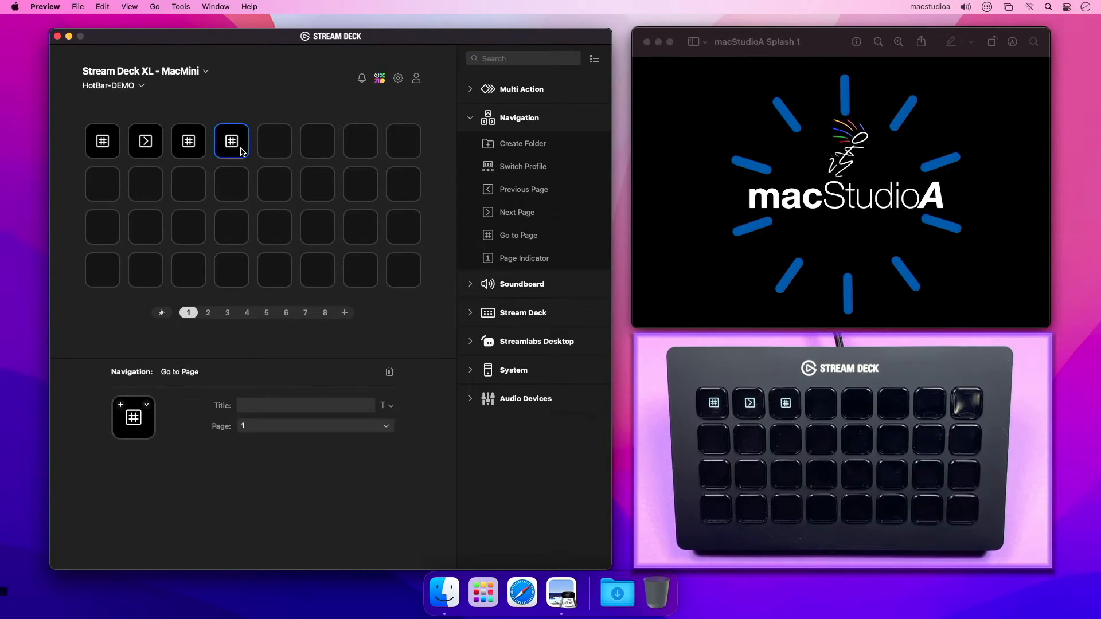
{"action": "left_click_drag", "start_coordinate": [488, 240], "coordinate": [317, 143]}
{"action": "left_click_drag", "start_coordinate": [488, 245], "coordinate": [404, 150]}
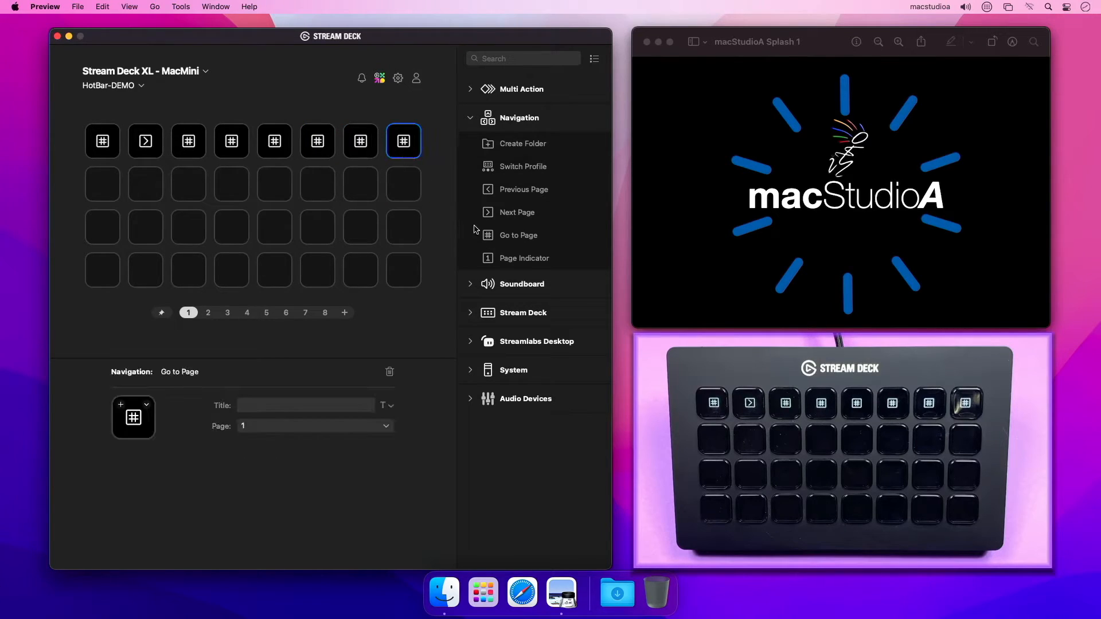
{"action": "left_click_drag", "start_coordinate": [490, 237], "coordinate": [148, 187]}
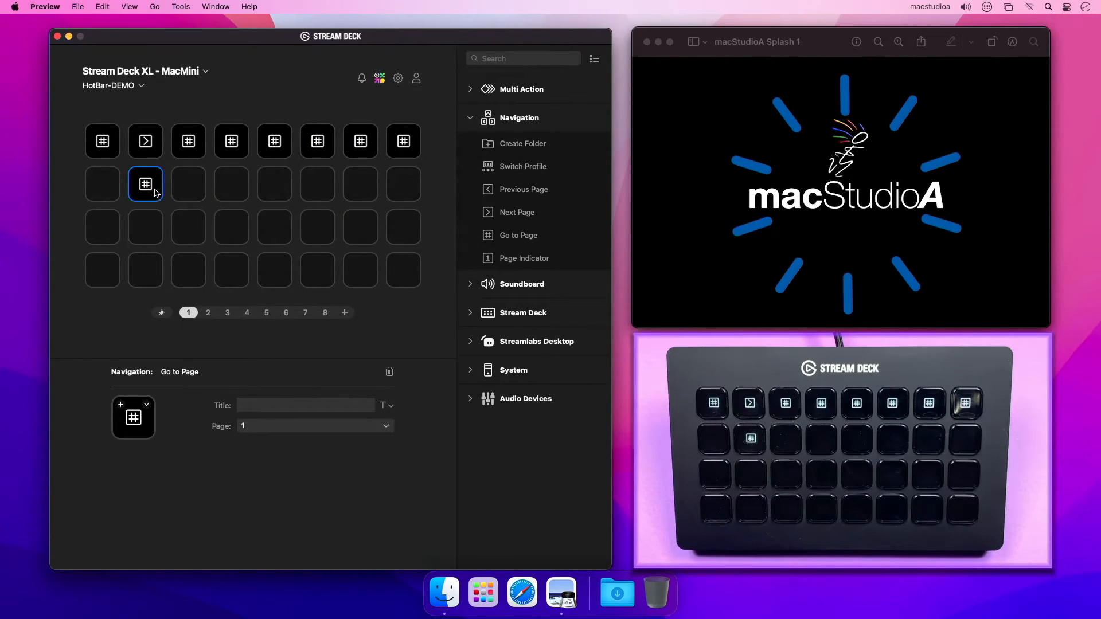
{"action": "left_click", "coordinate": [71, 172]}
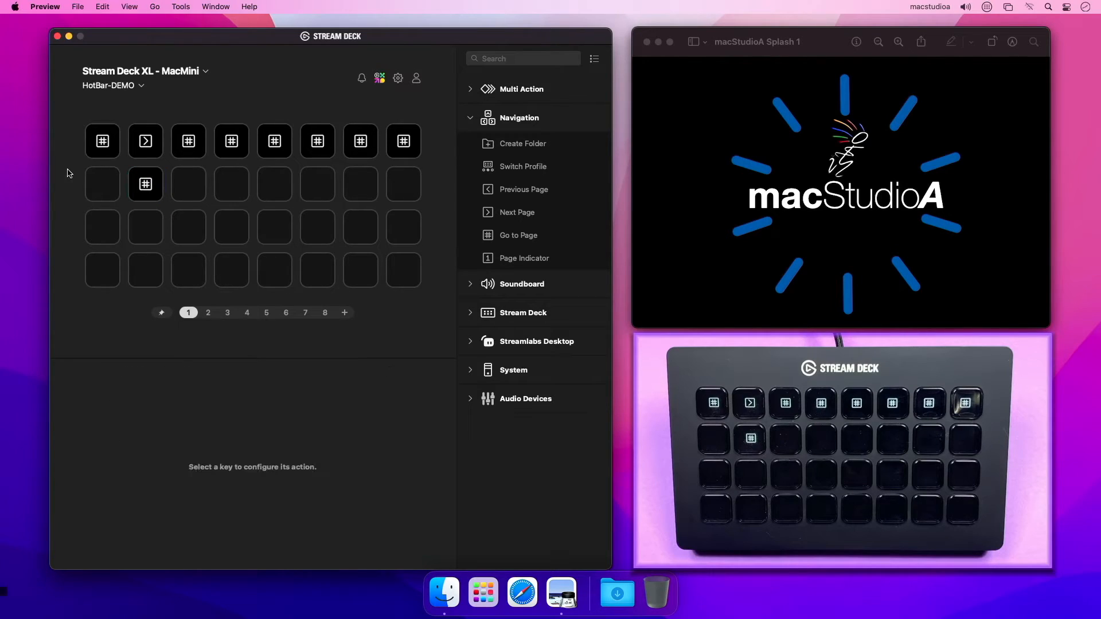
Bring up the icon library and assign number icons 1, 3 and 4 to the first, third and fourth top-row keys.
{"action": "left_click", "coordinate": [658, 42]}
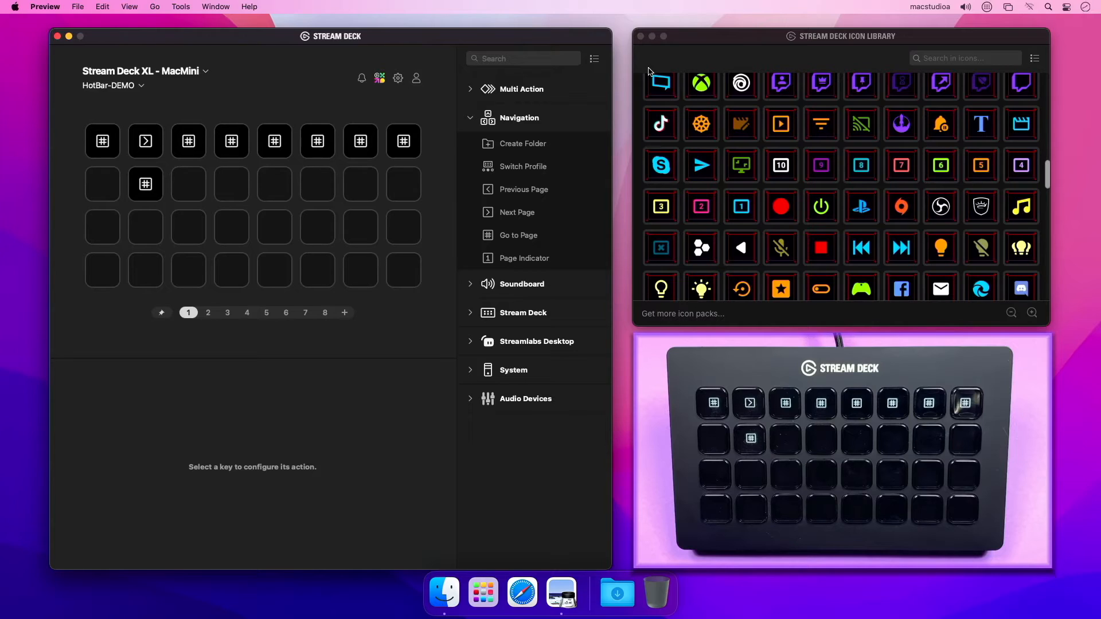
{"action": "left_click", "coordinate": [108, 146]}
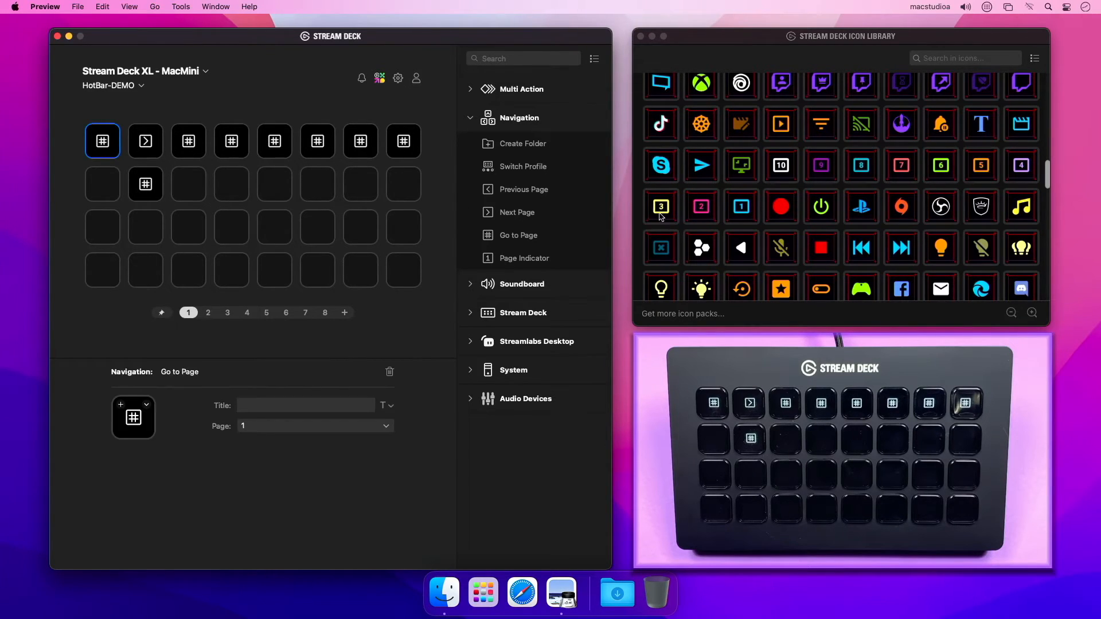
{"action": "left_click_drag", "start_coordinate": [729, 210], "coordinate": [102, 141]}
{"action": "left_click", "coordinate": [188, 142]}
{"action": "left_click_drag", "start_coordinate": [661, 206], "coordinate": [188, 141]}
{"action": "left_click", "coordinate": [231, 141]}
{"action": "left_click_drag", "start_coordinate": [1021, 165], "coordinate": [232, 144]}
Assign number icons 5, 6 and 7 to the fifth, sixth and seventh top-row keys.
{"action": "left_click", "coordinate": [275, 142]}
{"action": "left_click_drag", "start_coordinate": [981, 166], "coordinate": [275, 141]}
{"action": "left_click", "coordinate": [317, 142]}
{"action": "left_click_drag", "start_coordinate": [941, 165], "coordinate": [318, 141]}
{"action": "left_click", "coordinate": [361, 142]}
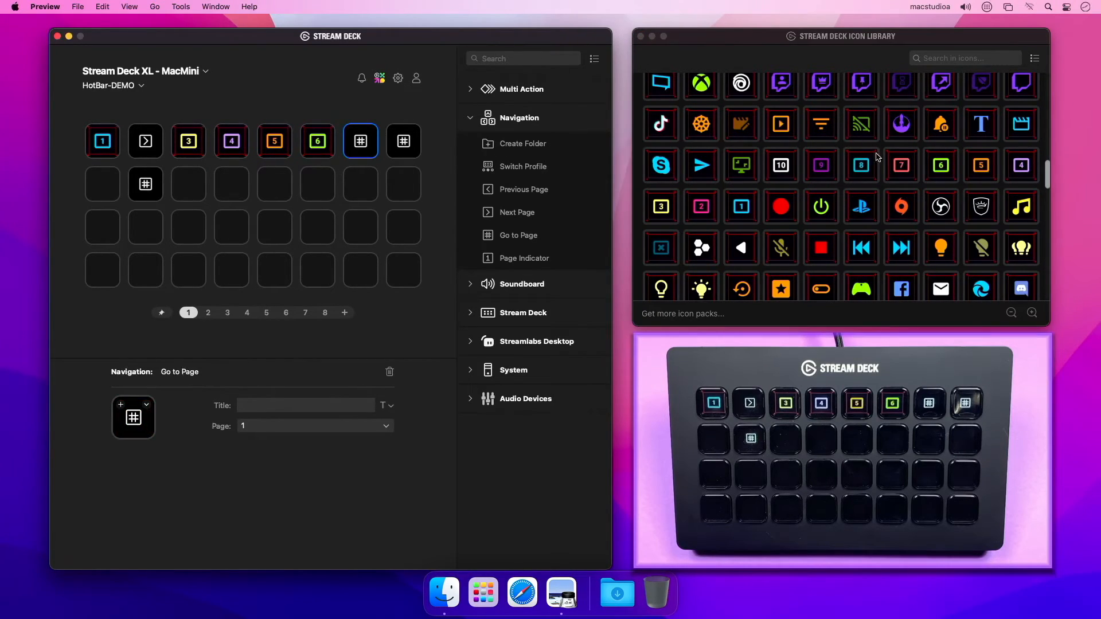
{"action": "left_click_drag", "start_coordinate": [901, 165], "coordinate": [361, 141]}
Assign number icon 8 to the eighth top-row key and icon 2 to the Go to Page key in the second row.
{"action": "left_click", "coordinate": [404, 142]}
{"action": "left_click_drag", "start_coordinate": [861, 165], "coordinate": [403, 141]}
{"action": "left_click", "coordinate": [147, 190]}
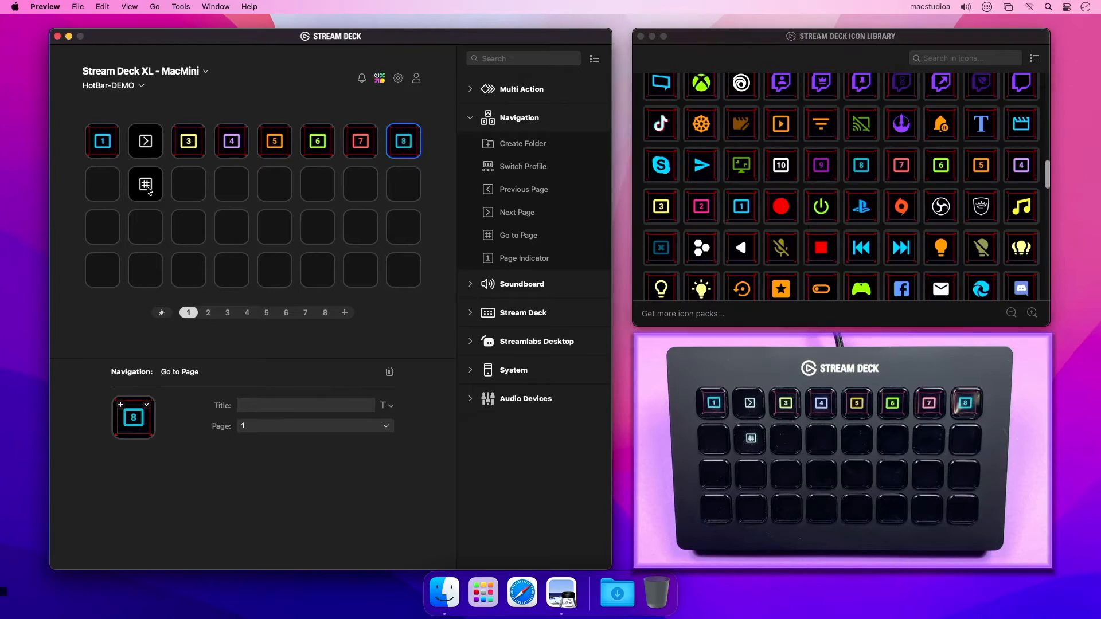
{"action": "left_click_drag", "start_coordinate": [702, 207], "coordinate": [145, 185]}
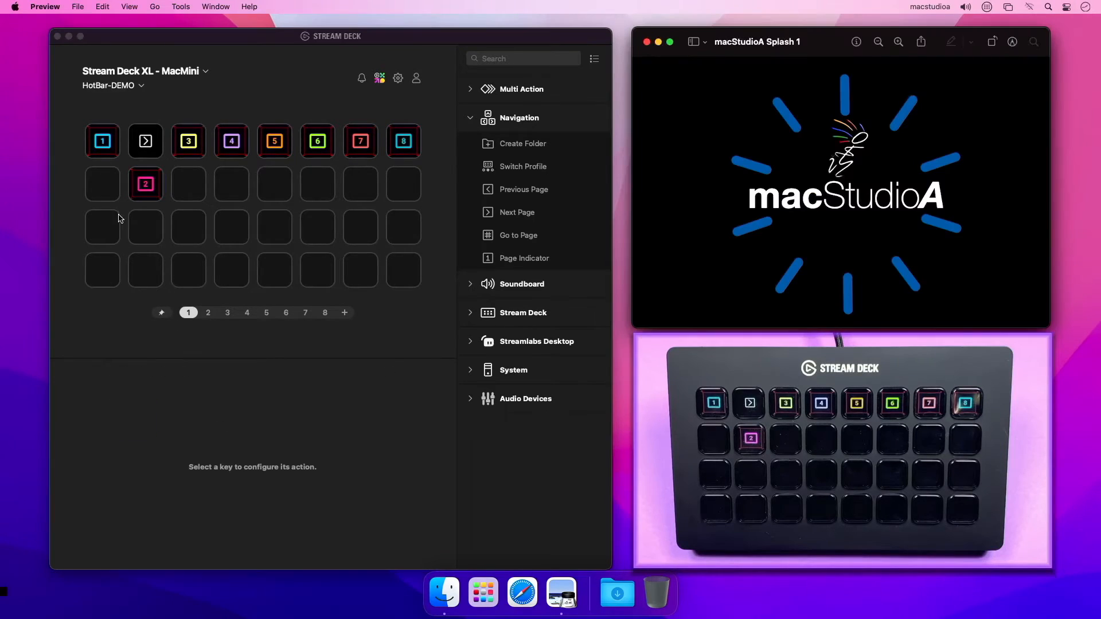
Set the Go to Page target of the key with icon 3 to page 3 and of the key with icon 4 to page 4.
{"action": "left_click", "coordinate": [107, 146]}
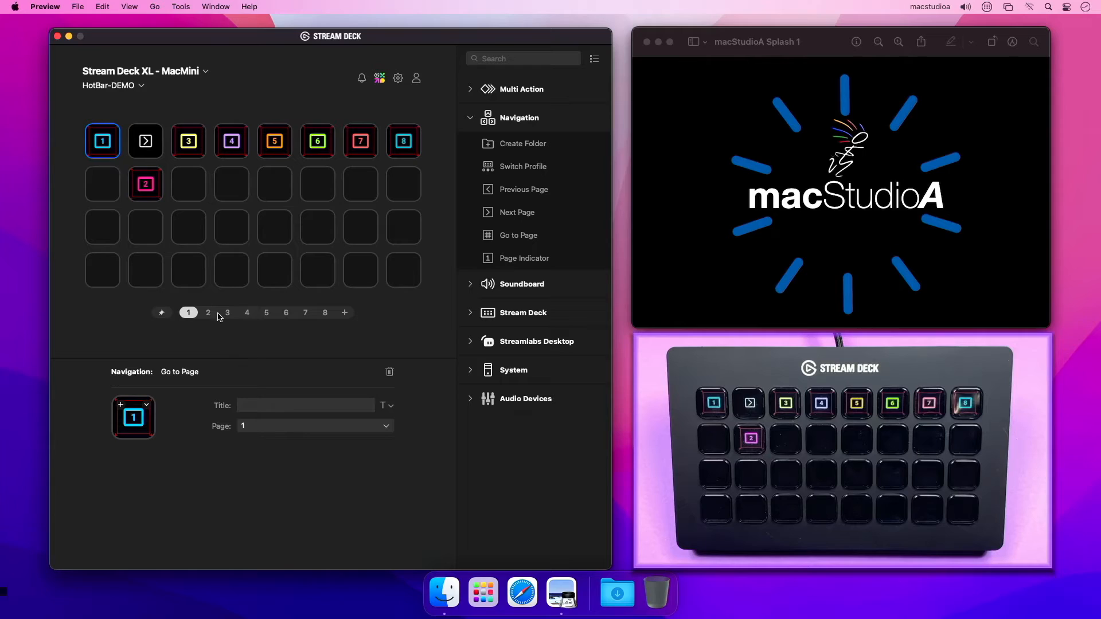
{"action": "left_click", "coordinate": [144, 143]}
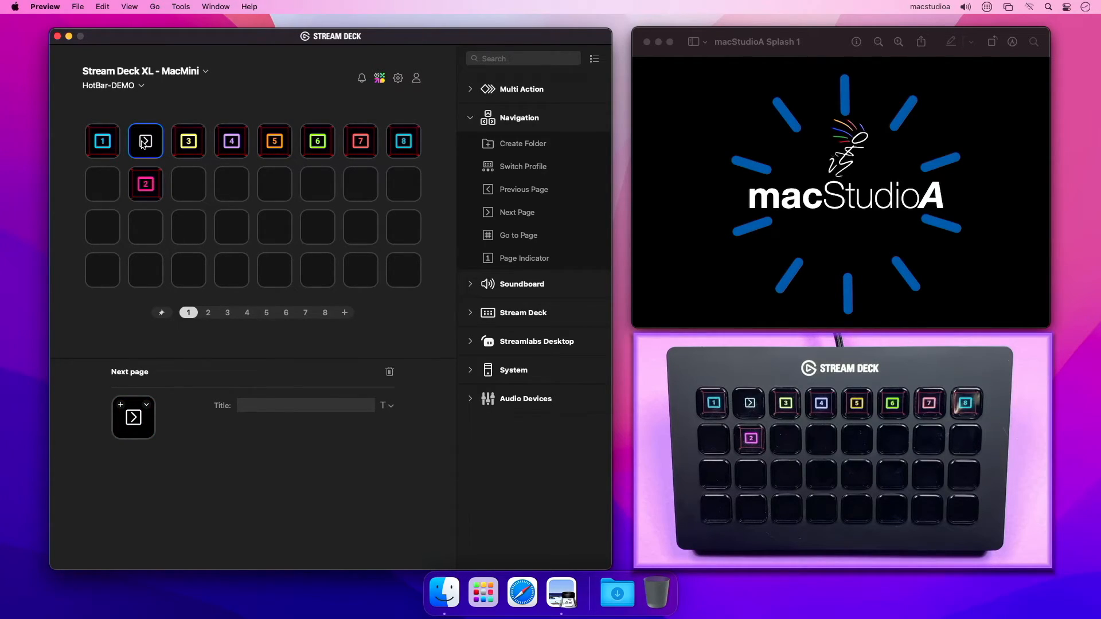
{"action": "left_click", "coordinate": [188, 146]}
{"action": "left_click", "coordinate": [388, 430]}
{"action": "left_click", "coordinate": [344, 465]}
{"action": "left_click", "coordinate": [232, 143]}
{"action": "left_click", "coordinate": [343, 426]}
{"action": "left_click", "coordinate": [344, 478]}
Set the Go to Page keys with icons 5 and 6 to pages 5 and 6 respectively.
{"action": "left_click", "coordinate": [274, 143]}
{"action": "left_click", "coordinate": [342, 427]}
{"action": "left_click", "coordinate": [321, 487]}
{"action": "left_click", "coordinate": [317, 143]}
{"action": "left_click", "coordinate": [324, 427]}
{"action": "left_click", "coordinate": [290, 498]}
Set the Go to Page keys with icons 7 and 8 to pages 7 and 8 respectively.
{"action": "left_click", "coordinate": [360, 144]}
{"action": "left_click", "coordinate": [287, 427]}
{"action": "left_click", "coordinate": [286, 509]}
{"action": "left_click", "coordinate": [404, 137]}
{"action": "left_click", "coordinate": [344, 426]}
{"action": "left_click", "coordinate": [296, 522]}
Set the second-row Go to Page key with icon 2 to page 2.
{"action": "left_click", "coordinate": [147, 188]}
{"action": "left_click", "coordinate": [269, 426]}
{"action": "left_click", "coordinate": [269, 454]}
{"action": "left_click", "coordinate": [108, 343]}
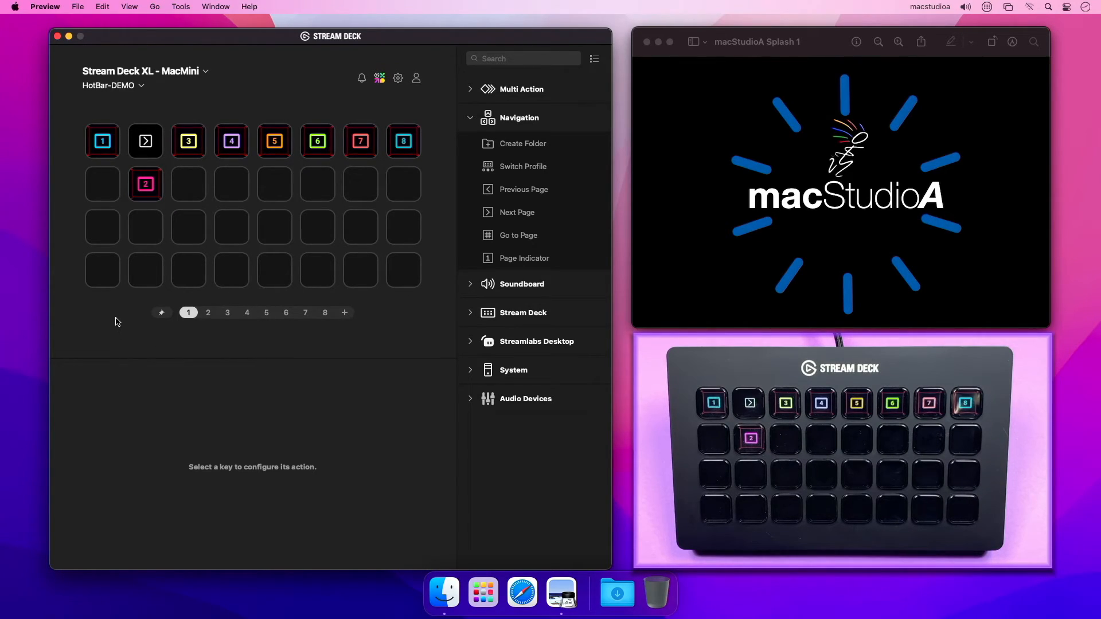
Copy the Go to Page 1 key from page 1 into the first top-row slot of pages 3 to 8.
{"action": "left_click", "coordinate": [105, 147]}
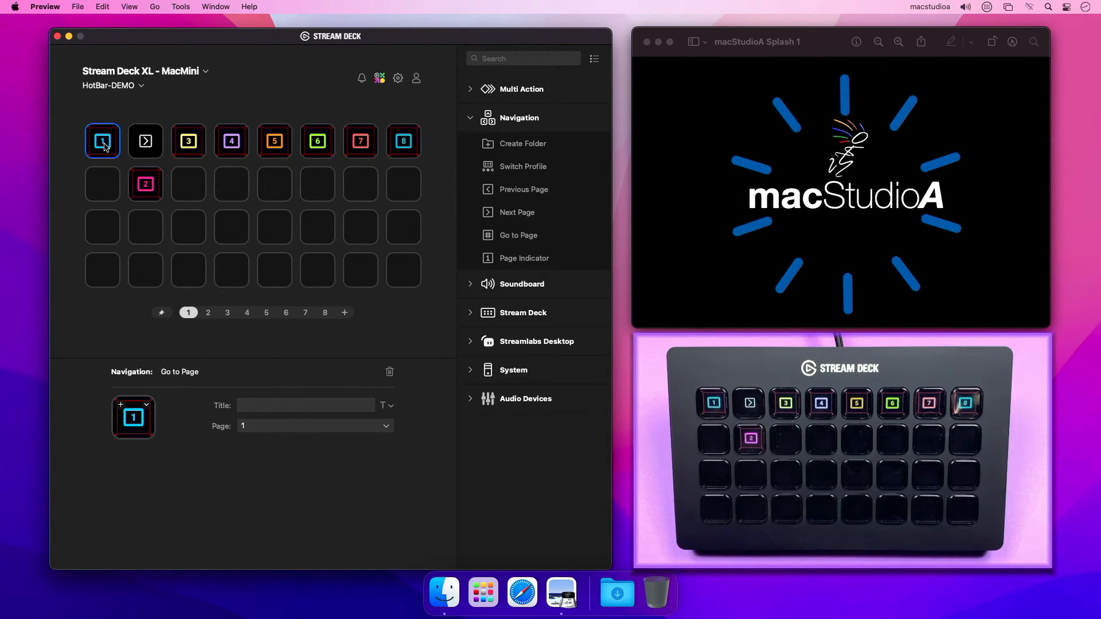
{"action": "key", "text": "super+c"}
{"action": "left_click", "coordinate": [208, 313]}
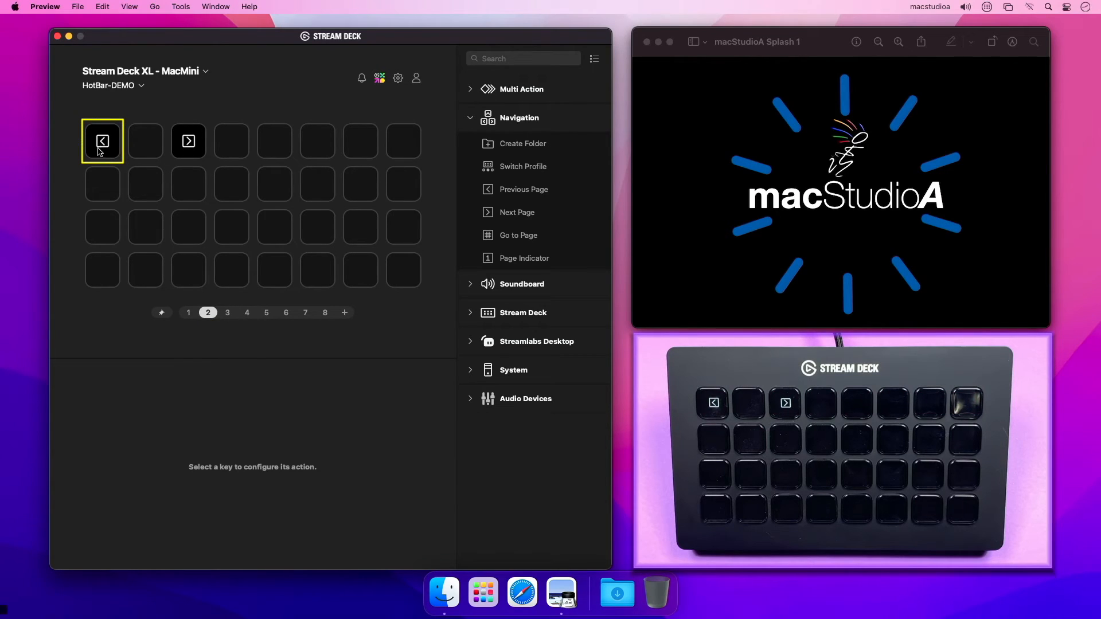
{"action": "left_click", "coordinate": [228, 313]}
{"action": "left_click", "coordinate": [105, 152]}
{"action": "key", "text": "super+v"}
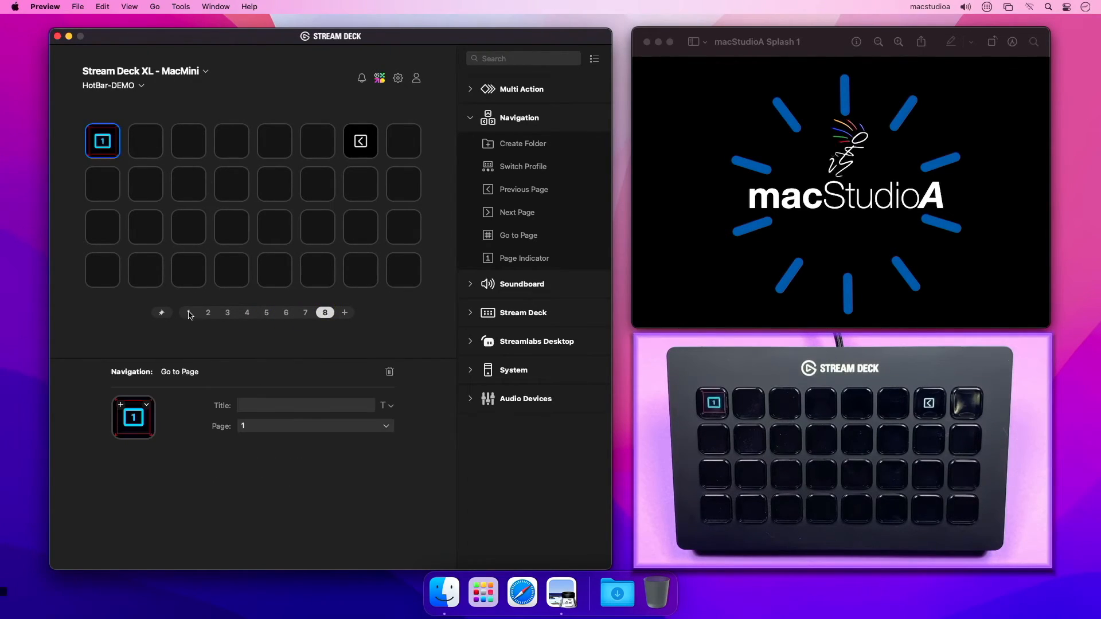
Copy page 1's second-row Go to Page 2 key into the second top-row slot of pages 2 and 4 to 8.
{"action": "left_click", "coordinate": [189, 313]}
{"action": "left_click", "coordinate": [147, 187]}
{"action": "key", "text": "super+c"}
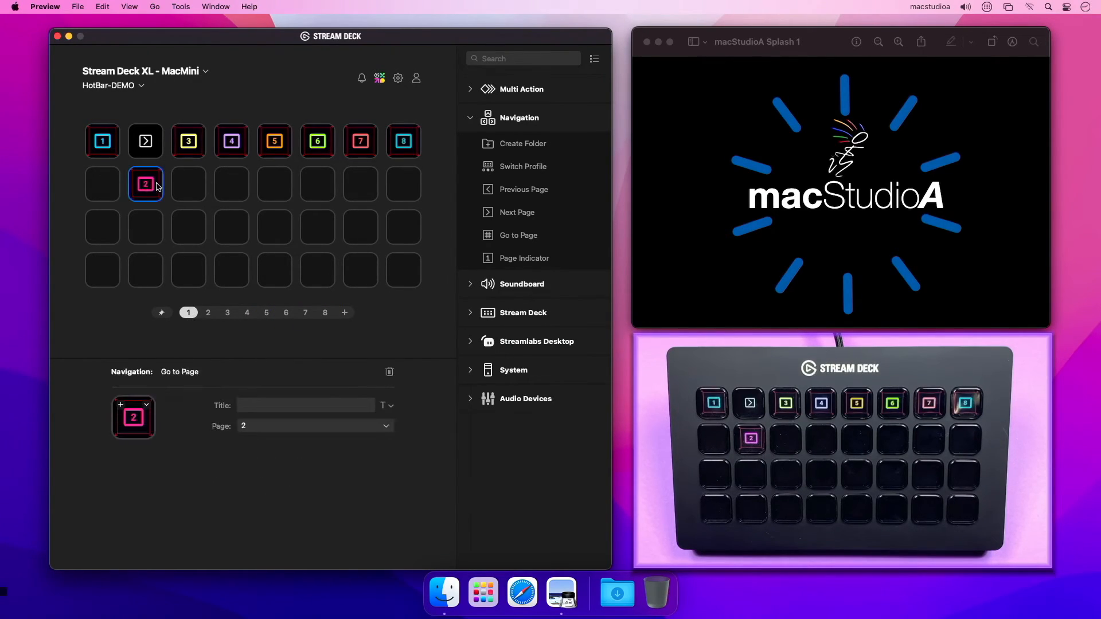
{"action": "left_click", "coordinate": [209, 315]}
{"action": "left_click", "coordinate": [145, 145]}
{"action": "key", "text": "super+v"}
Copy the Go to Page 3 key into the third top-row slot of pages 3 and 5 to 8.
{"action": "left_click", "coordinate": [229, 314]}
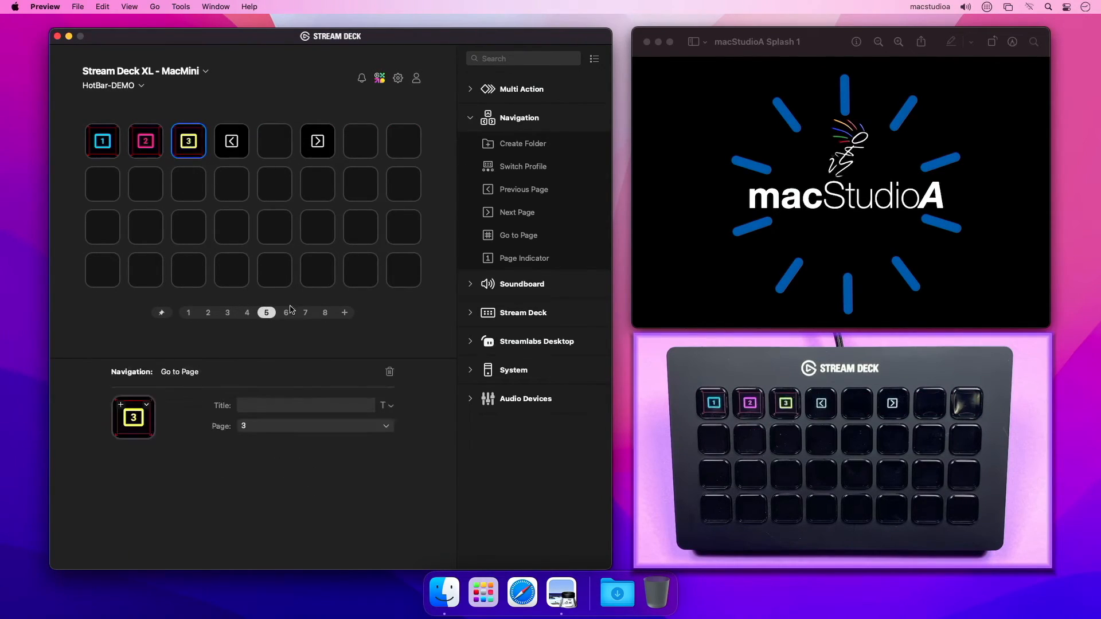
{"action": "left_click", "coordinate": [287, 313]}
{"action": "left_click", "coordinate": [189, 146]}
{"action": "left_click", "coordinate": [305, 314]}
{"action": "left_click", "coordinate": [325, 314]}
Copy the Go to Page 4 key into the fourth top-row slot of pages 2, 4, 6, 7 and 8.
{"action": "left_click", "coordinate": [189, 313]}
{"action": "left_click", "coordinate": [232, 143]}
{"action": "left_click", "coordinate": [209, 314]}
{"action": "left_click", "coordinate": [229, 146]}
{"action": "key", "text": "super+v"}
{"action": "left_click", "coordinate": [247, 314]}
{"action": "left_click", "coordinate": [231, 145]}
{"action": "left_click", "coordinate": [287, 313]}
{"action": "left_click", "coordinate": [231, 145]}
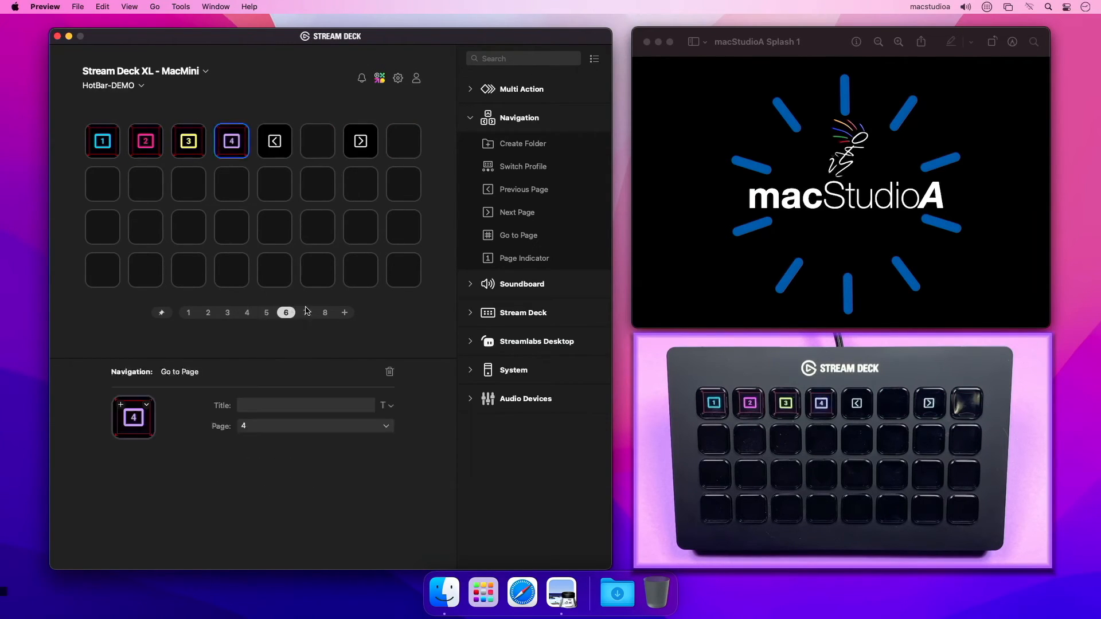
{"action": "left_click", "coordinate": [324, 313]}
{"action": "left_click", "coordinate": [231, 147]}
Copy the Go to Page 5 key into the fifth top-row slot of pages 2, 3, 5, 7 and 8.
{"action": "left_click", "coordinate": [211, 313]}
{"action": "left_click", "coordinate": [275, 143]}
{"action": "key", "text": "super+v"}
{"action": "left_click", "coordinate": [228, 313]}
{"action": "left_click", "coordinate": [266, 314]}
{"action": "left_click", "coordinate": [275, 144]}
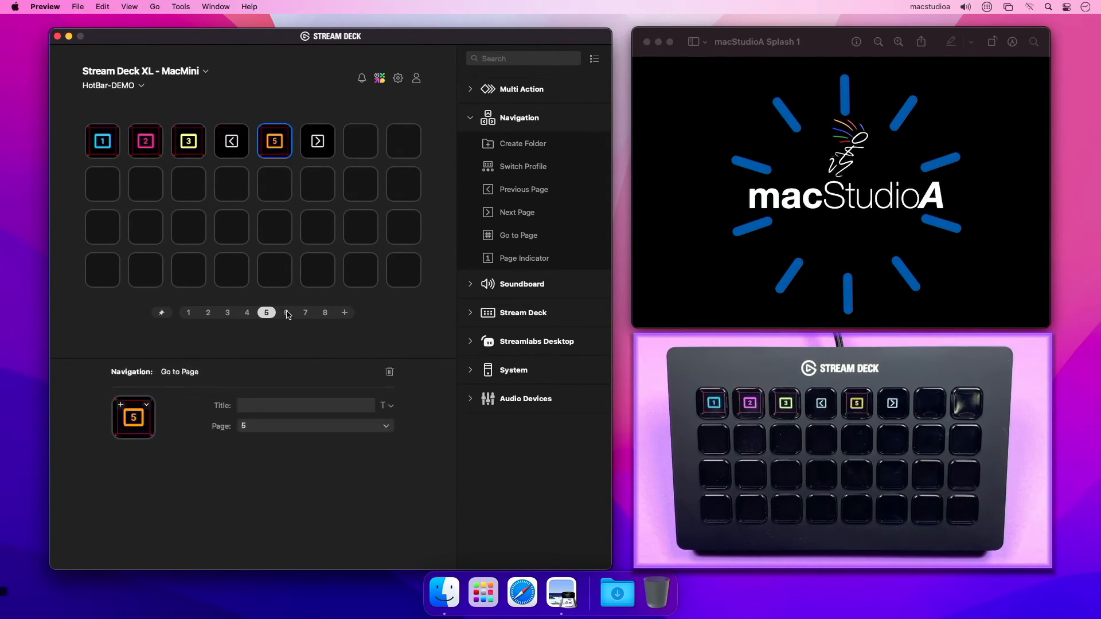
{"action": "left_click", "coordinate": [324, 314]}
Copy the Go to Page 6 key from page 1 into the sixth top-row slot of pages 2, 3, 4, 6 and 8.
{"action": "left_click", "coordinate": [189, 314]}
{"action": "left_click", "coordinate": [208, 315]}
{"action": "left_click", "coordinate": [317, 142]}
{"action": "left_click", "coordinate": [227, 314]}
{"action": "left_click", "coordinate": [313, 141]}
{"action": "left_click", "coordinate": [247, 314]}
{"action": "left_click", "coordinate": [318, 148]}
{"action": "left_click", "coordinate": [286, 314]}
{"action": "left_click", "coordinate": [323, 149]}
{"action": "left_click", "coordinate": [306, 314]}
{"action": "left_click", "coordinate": [325, 314]}
{"action": "left_click", "coordinate": [319, 147]}
{"action": "key", "text": "super+v"}
Copy the Go to Page 7 key into the seventh top-row slot of pages 2 to 5 and 7.
{"action": "left_click", "coordinate": [209, 314]}
{"action": "left_click", "coordinate": [227, 313]}
{"action": "left_click", "coordinate": [360, 145]}
{"action": "left_click", "coordinate": [247, 314]}
{"action": "left_click", "coordinate": [267, 313]}
{"action": "left_click", "coordinate": [286, 314]}
{"action": "left_click", "coordinate": [361, 146]}
{"action": "left_click", "coordinate": [306, 313]}
Copy the Go to Page 8 key from page 1 into the eighth top-row slot of pages 2 to 6 and 8.
{"action": "left_click", "coordinate": [188, 314]}
{"action": "left_click", "coordinate": [405, 149]}
{"action": "left_click", "coordinate": [208, 314]}
{"action": "left_click", "coordinate": [404, 146]}
{"action": "left_click", "coordinate": [227, 314]}
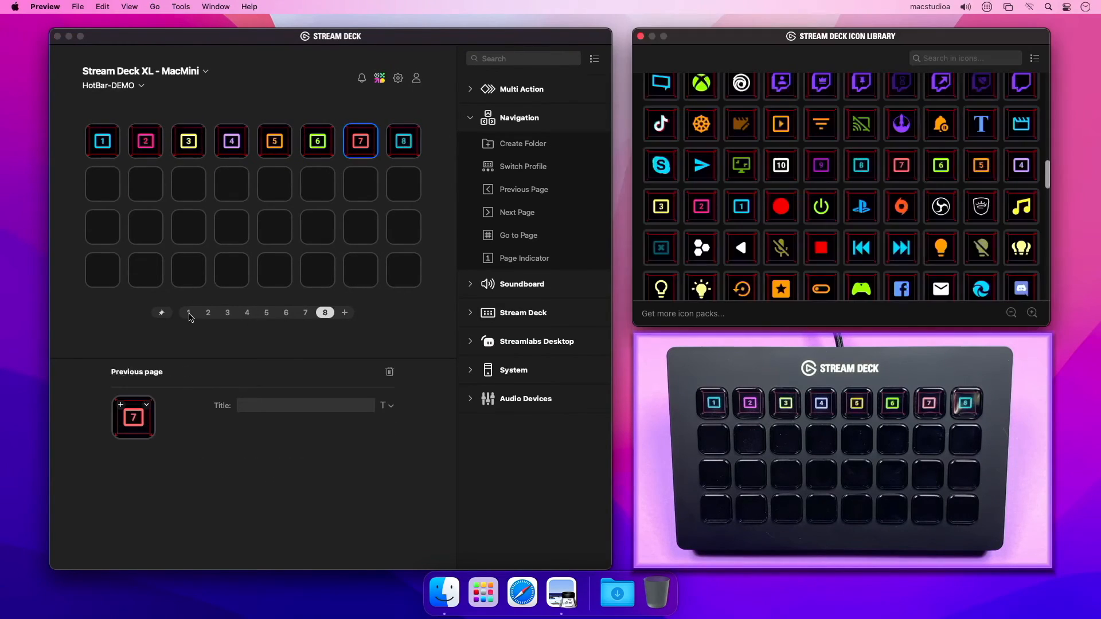
Delete the spare Go to Page 2 key from the second row of page 1.
{"action": "left_click", "coordinate": [189, 314]}
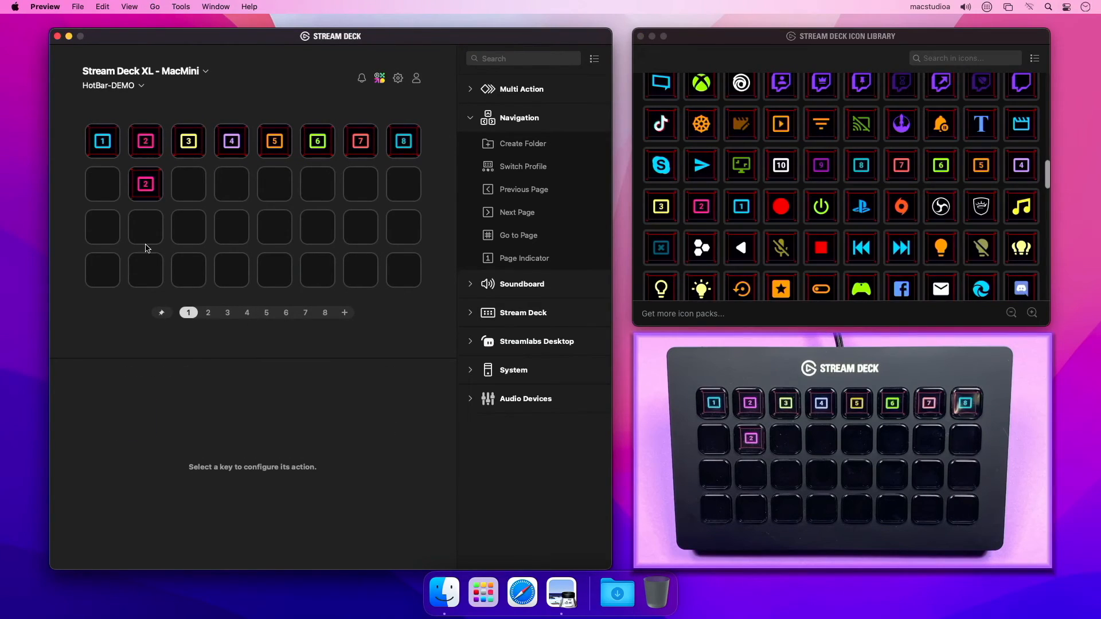
{"action": "left_click", "coordinate": [146, 186]}
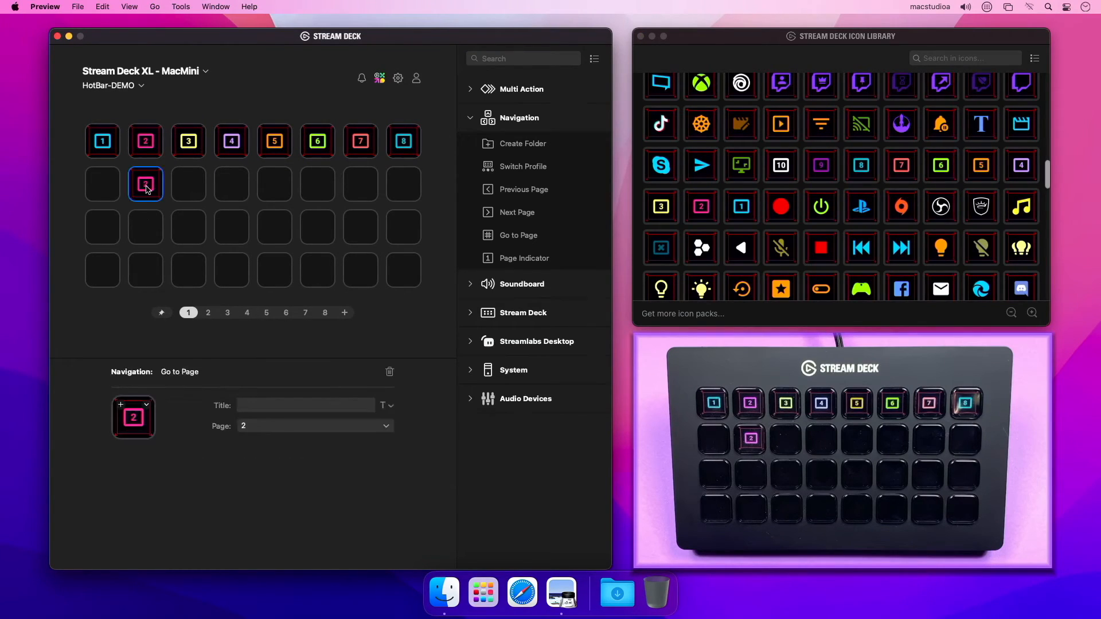
{"action": "left_click", "coordinate": [389, 373]}
{"action": "left_click", "coordinate": [136, 342]}
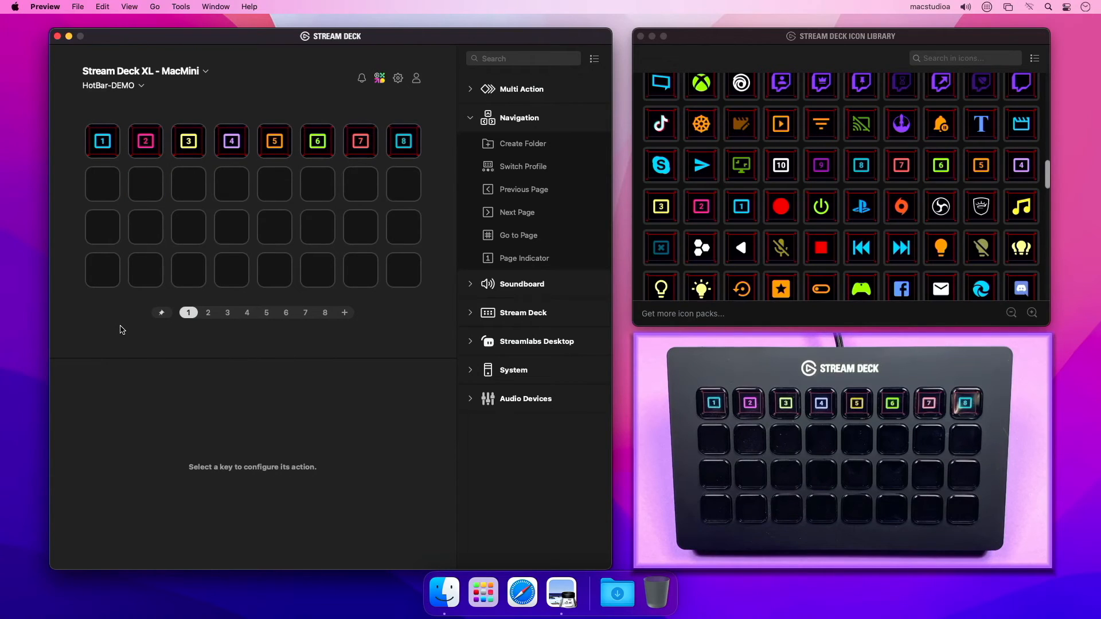
Assign icons 1 and 3 to page 2's Previous and Next Page keys, and icons 2 and 4 to those on page 3.
{"action": "left_click", "coordinate": [208, 312]}
{"action": "left_click", "coordinate": [185, 144]}
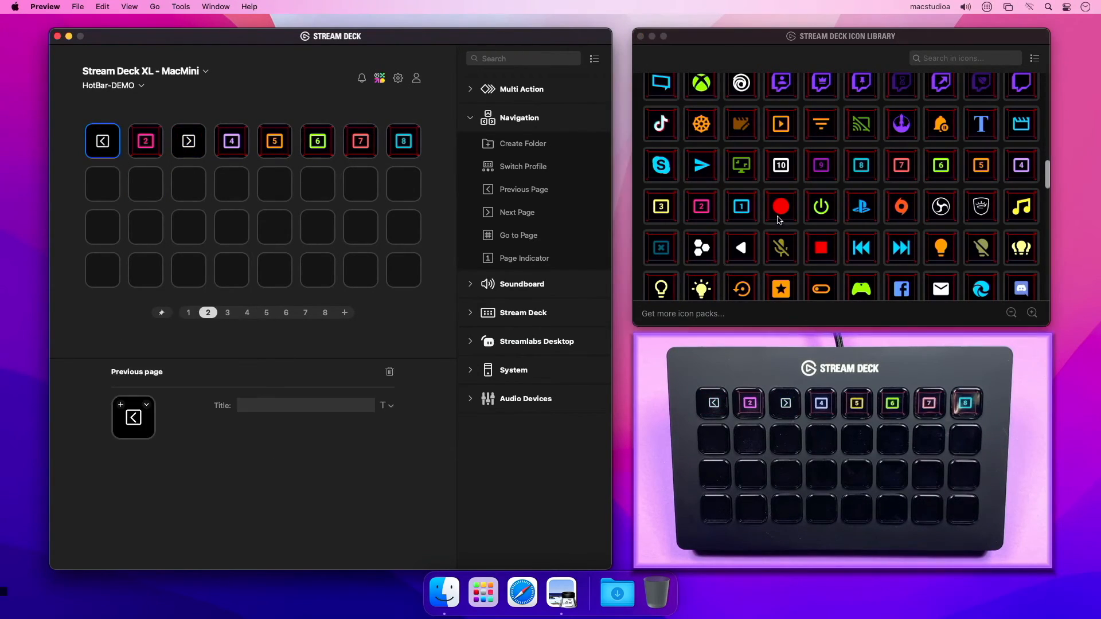
{"action": "left_click", "coordinate": [659, 205]}
{"action": "left_click", "coordinate": [230, 314]}
{"action": "left_click", "coordinate": [147, 138]}
{"action": "left_click", "coordinate": [701, 207]}
{"action": "left_click", "coordinate": [231, 142]}
Assign icon 5 to page 4's Next Page key, and icons 4 and 6 to page 5's Previous and Next Page keys.
{"action": "left_click", "coordinate": [247, 313]}
{"action": "left_click", "coordinate": [275, 141]}
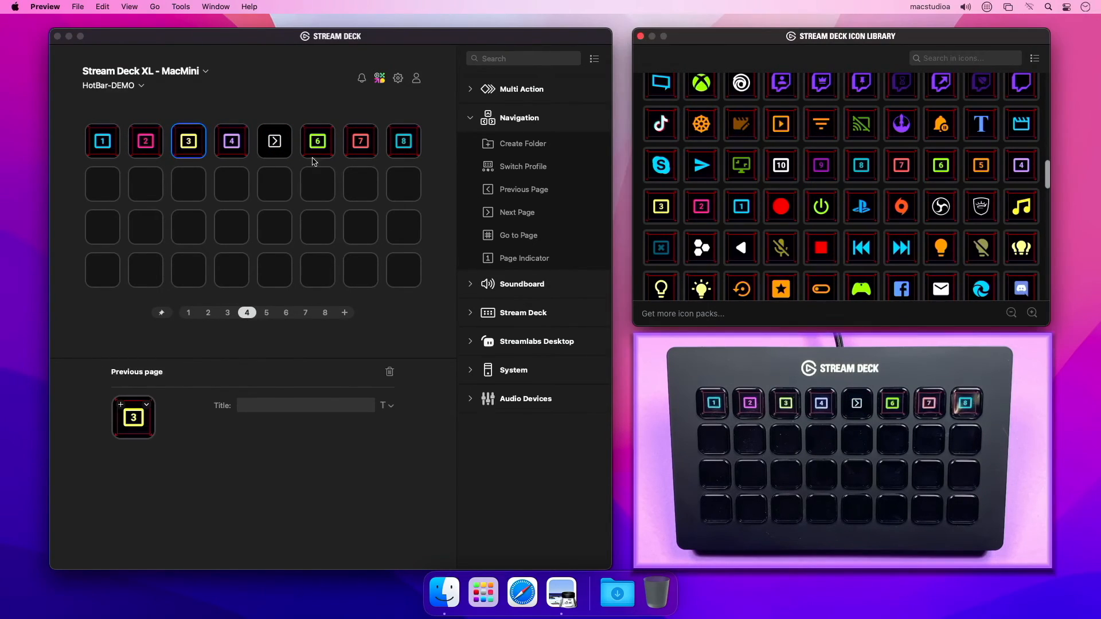
{"action": "left_click", "coordinate": [979, 167]}
{"action": "left_click", "coordinate": [265, 314]}
{"action": "left_click", "coordinate": [233, 142]}
{"action": "left_click", "coordinate": [1020, 166]}
{"action": "left_click", "coordinate": [316, 145]}
{"action": "left_click", "coordinate": [941, 165]}
Assign icons 5 and 7 to the Previous and Next Page keys on page 6.
{"action": "left_click", "coordinate": [286, 312]}
{"action": "left_click", "coordinate": [275, 141]}
{"action": "left_click", "coordinate": [981, 165]}
{"action": "left_click", "coordinate": [361, 142]}
{"action": "left_click", "coordinate": [901, 165]}
Assign icons 6 and 8 to page 7's Previous and Next Page keys, and icon 7 to page 8's Previous Page key.
{"action": "left_click", "coordinate": [305, 312]}
{"action": "left_click", "coordinate": [318, 141]}
{"action": "left_click", "coordinate": [941, 165]}
{"action": "left_click", "coordinate": [403, 141]}
{"action": "left_click", "coordinate": [861, 166]}
{"action": "left_click", "coordinate": [325, 313]}
{"action": "left_click", "coordinate": [360, 141]}
{"action": "left_click", "coordinate": [888, 173]}
Apply mSA-Desktop2.png from the custom icon folder as the icon of page 1's Go to Page 1 key.
{"action": "left_click", "coordinate": [189, 312]}
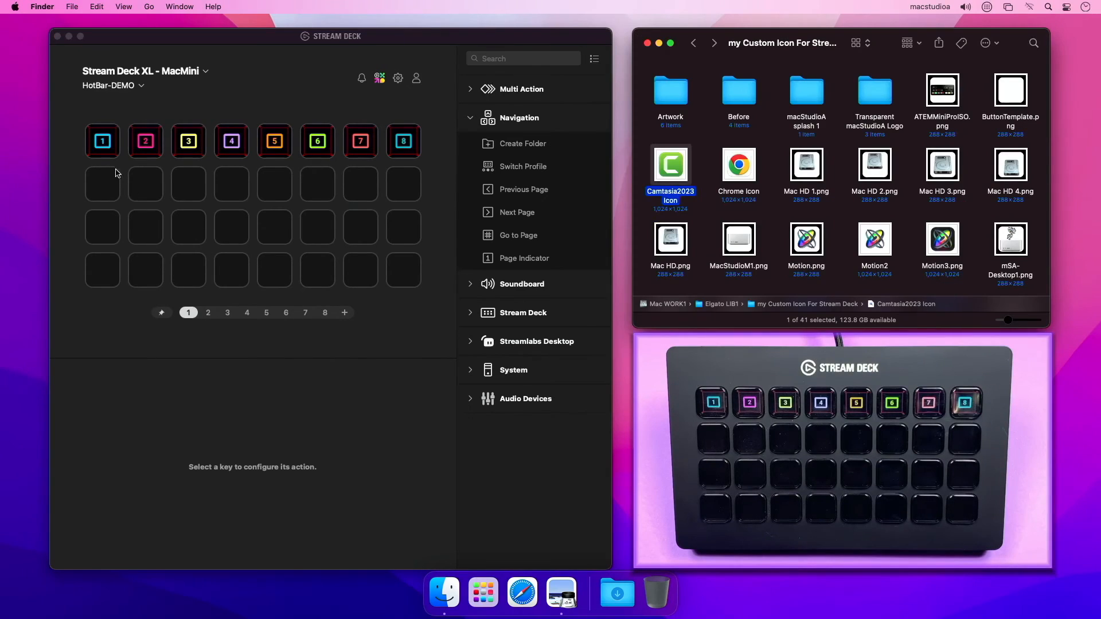
{"action": "left_click", "coordinate": [102, 146]}
{"action": "scroll", "coordinate": [802, 200], "scroll_direction": "down", "scroll_amount": 2}
{"action": "left_click_drag", "start_coordinate": [670, 268], "coordinate": [629, 280]}
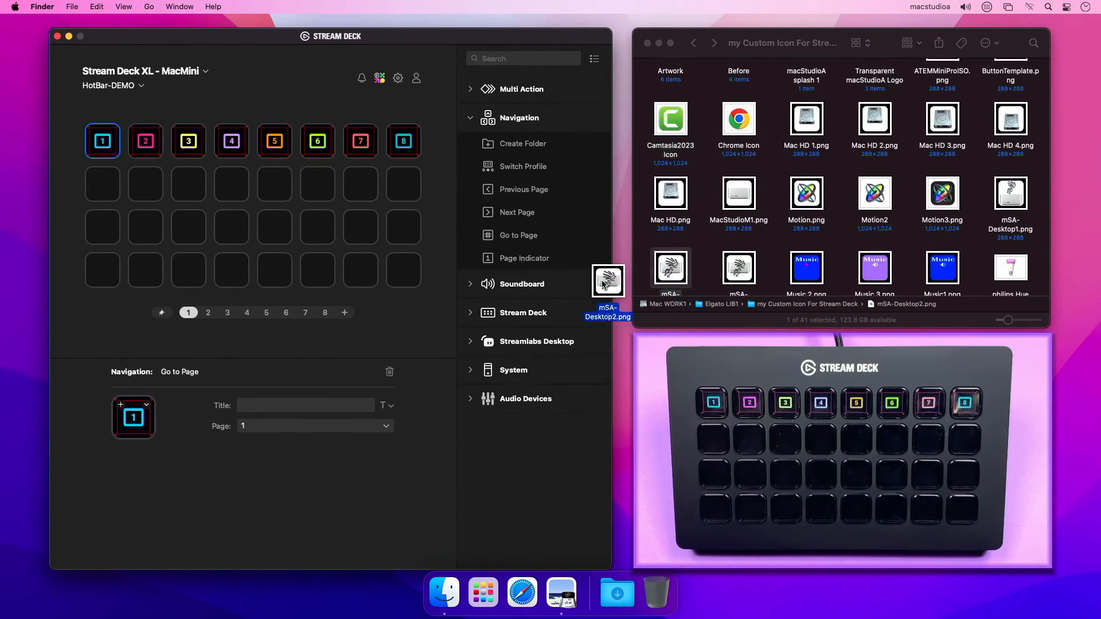
Open page 2 and select the Camtasia2023 Icon file as a custom icon for its navigation key.
{"action": "left_click", "coordinate": [208, 314]}
{"action": "scroll", "coordinate": [780, 217], "scroll_direction": "down", "scroll_amount": 3}
{"action": "left_click", "coordinate": [660, 83]}
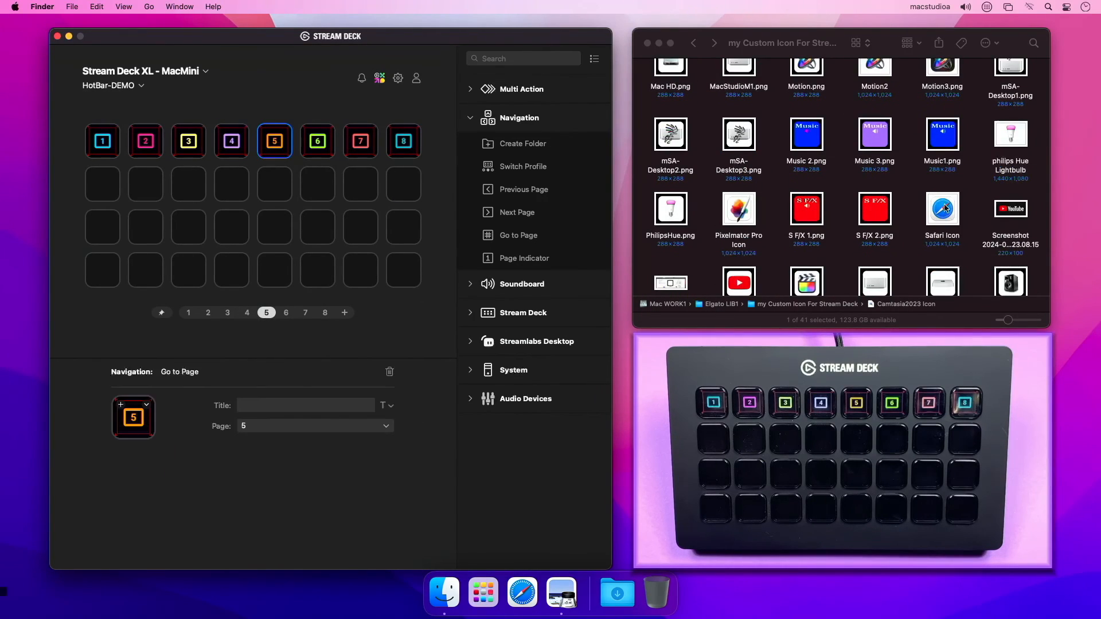